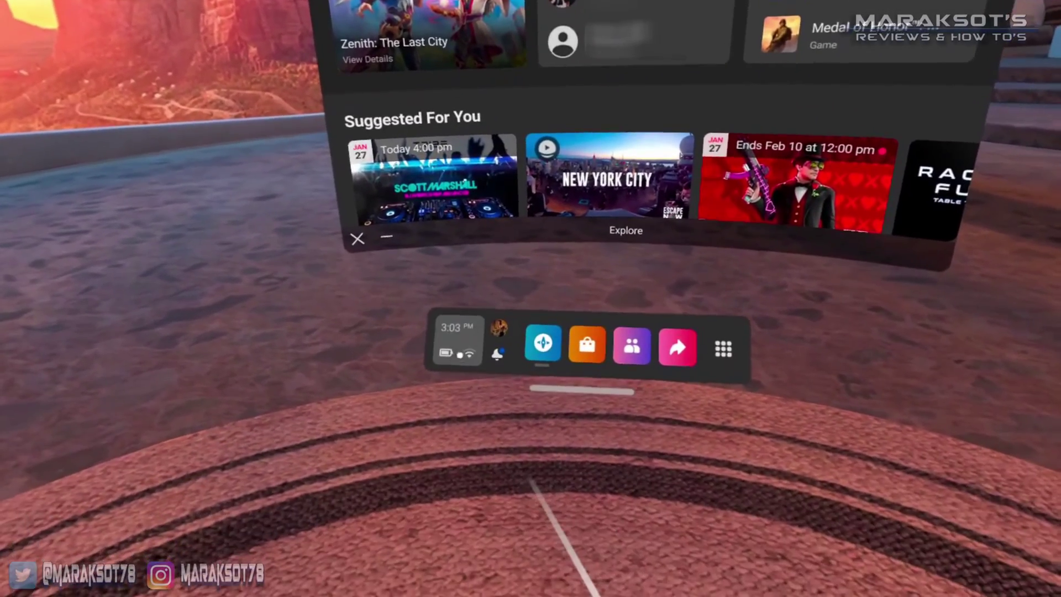
Open Quick Settings and start the Oculus Air Link connection to the PC
click(460, 341)
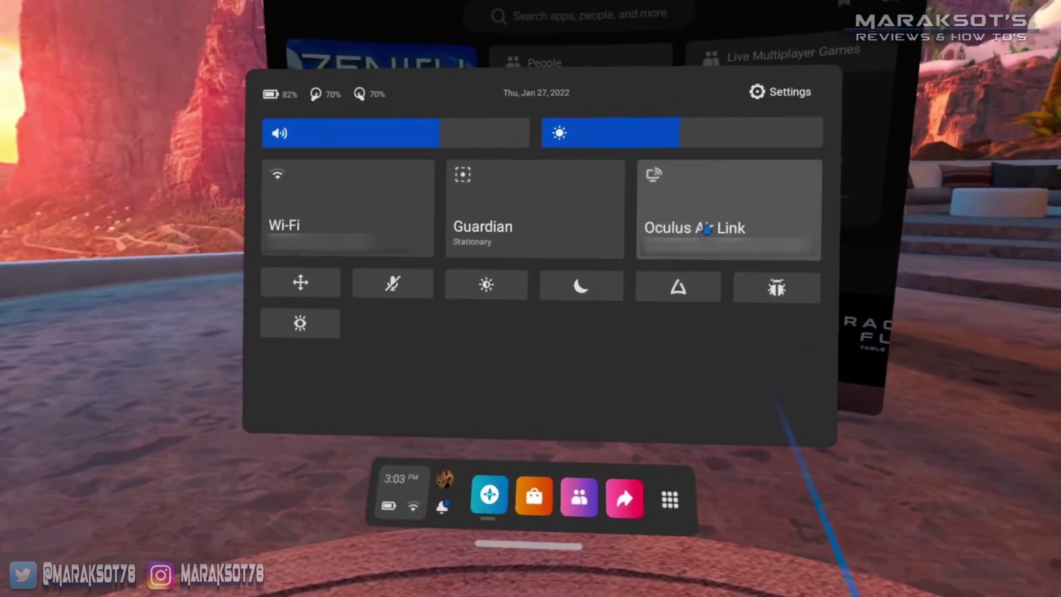
click(710, 224)
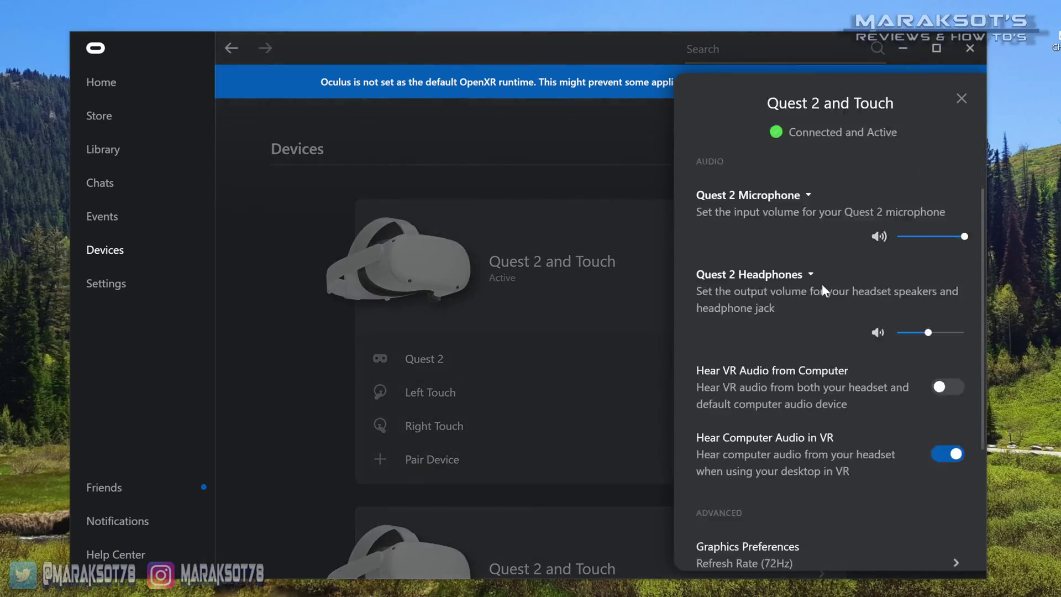
scroll(822, 283, down, 3)
Open Graphics Preferences from the Quest 2 device panel
click(786, 432)
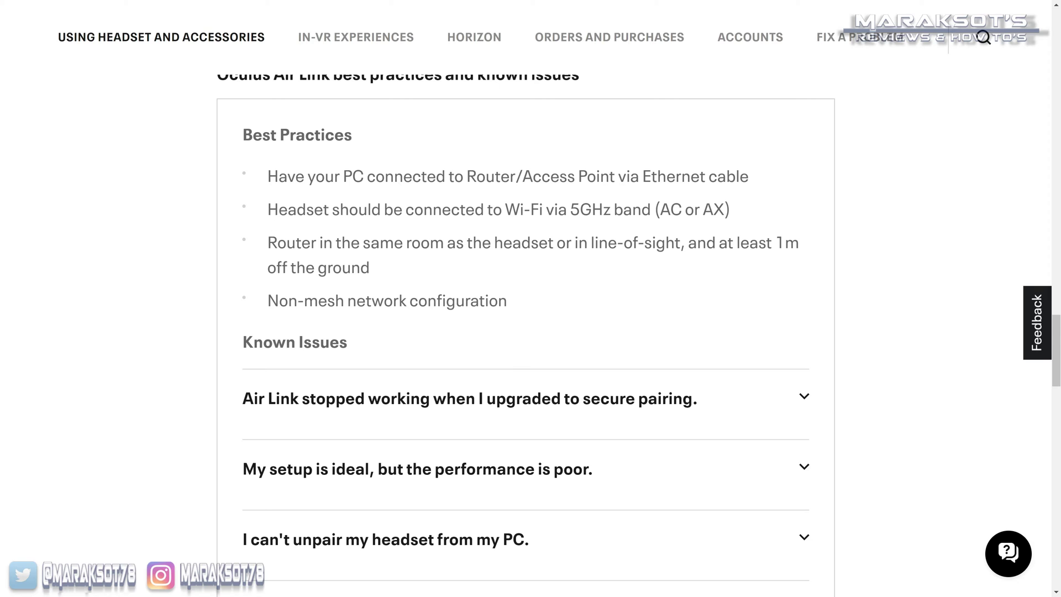
Highlight the 5GHz Wi-Fi recommendation and the AX Wi-Fi standard on the best-practices page
drag(266, 209, 603, 208)
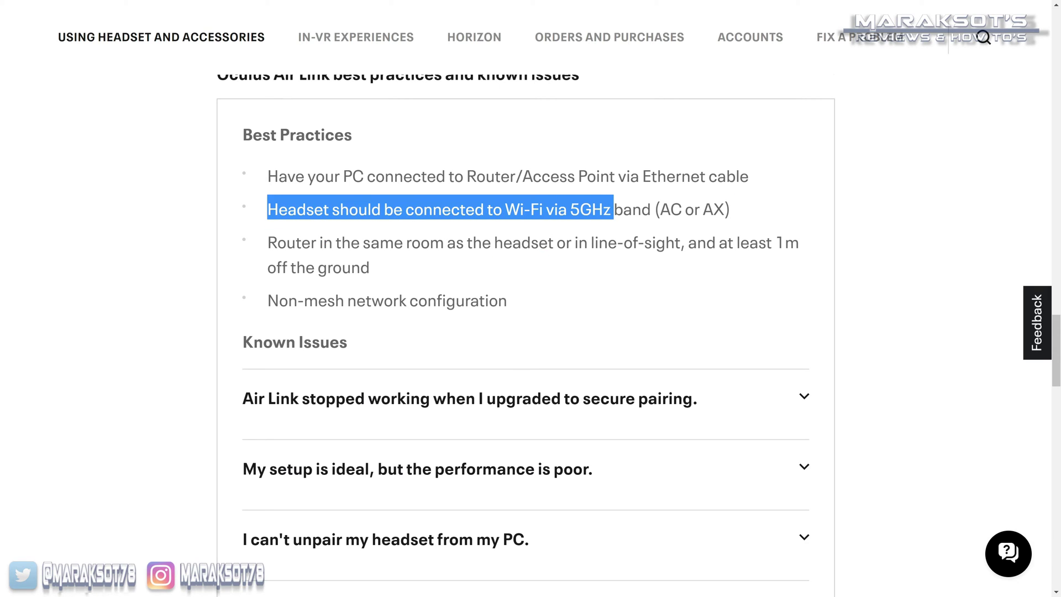
double_click(713, 209)
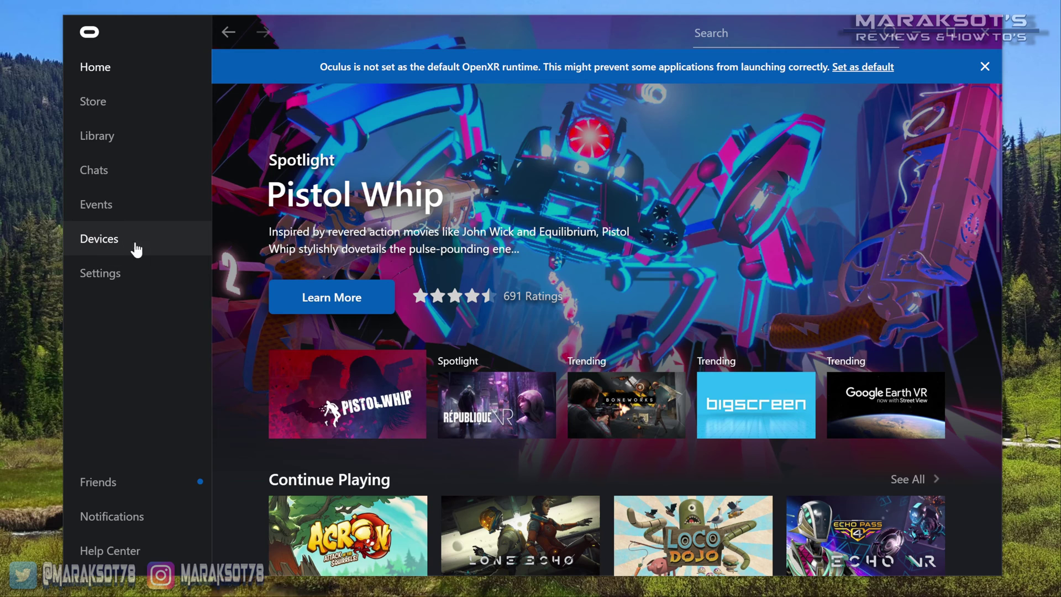
Open the Quest 2 and Touch device's Graphics Preferences from the Devices list
click(143, 242)
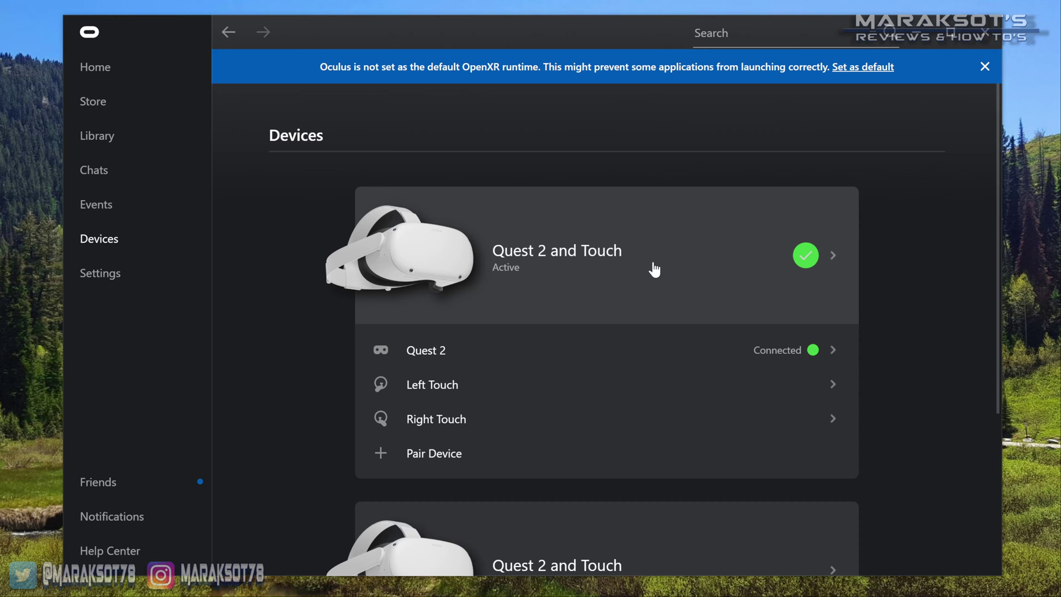
click(653, 262)
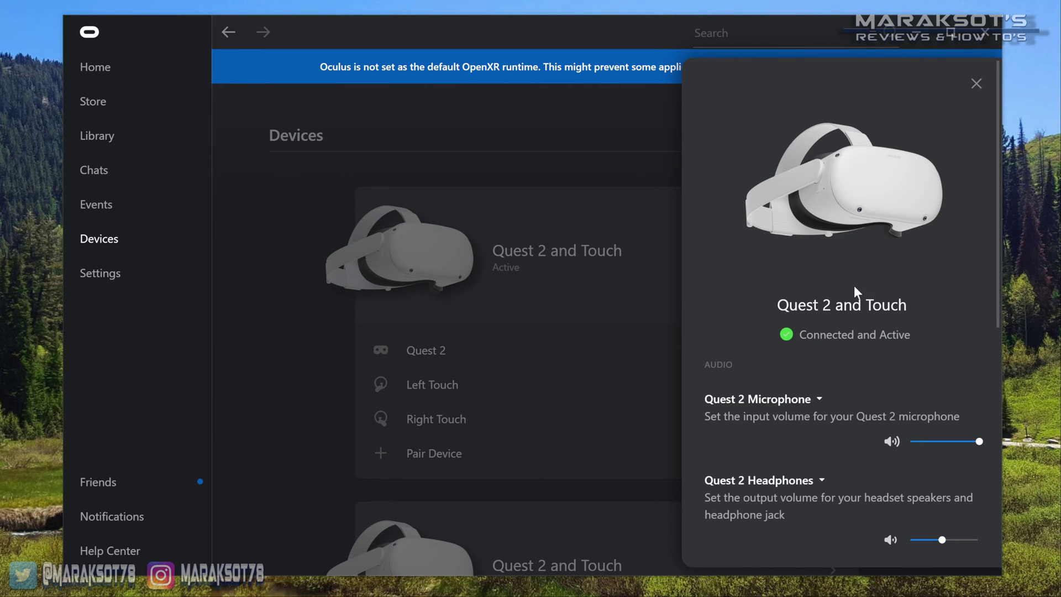
scroll(853, 286, down, 3)
scroll(852, 285, down, 2)
scroll(851, 282, down, 2)
scroll(848, 279, down, 3)
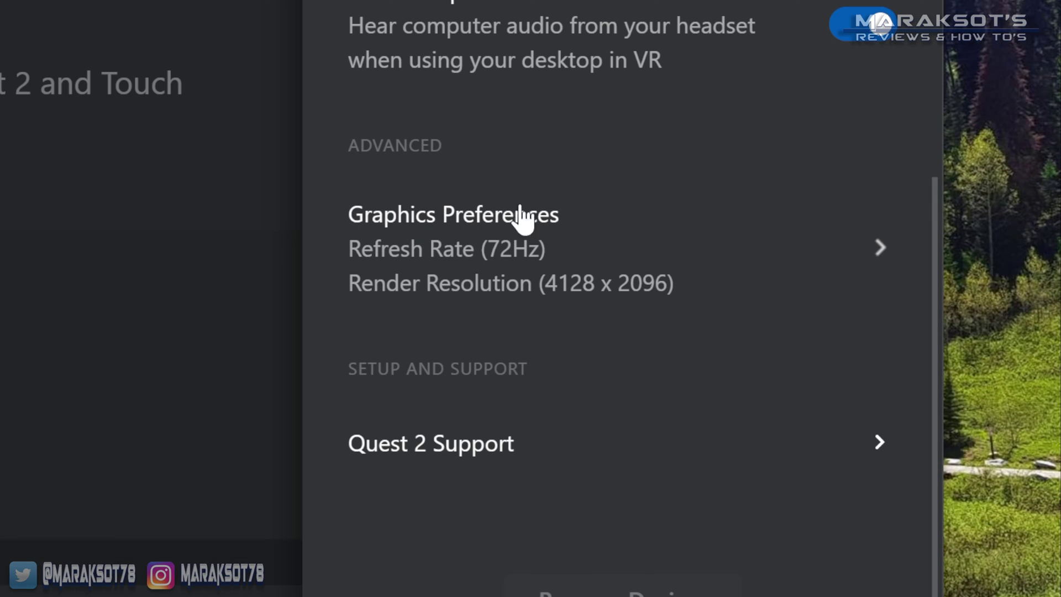
click(621, 258)
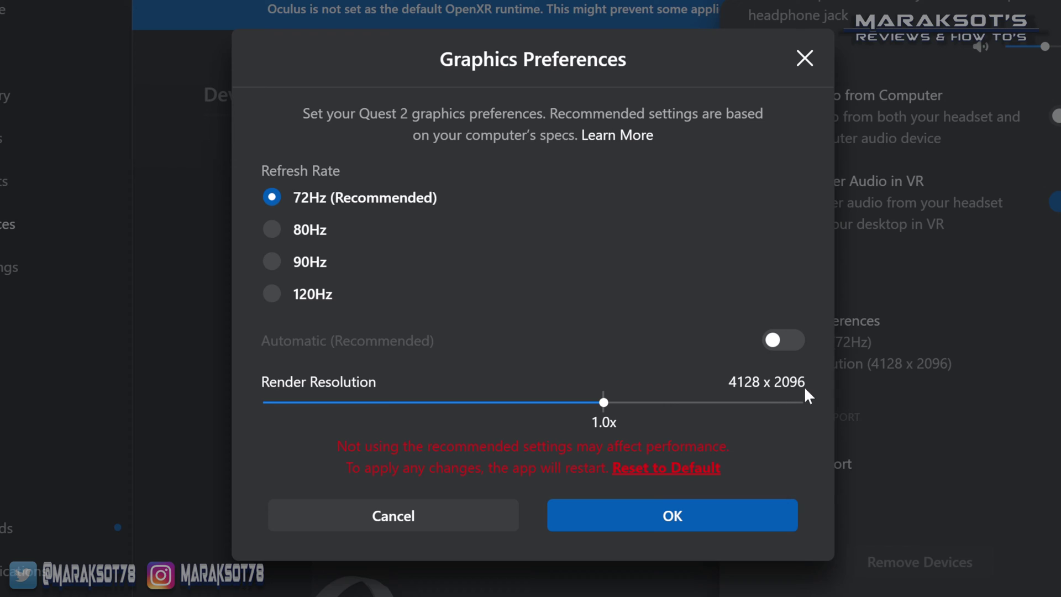
Toggle the refresh rate between 120Hz and 90Hz, leaving it at 90Hz
click(272, 262)
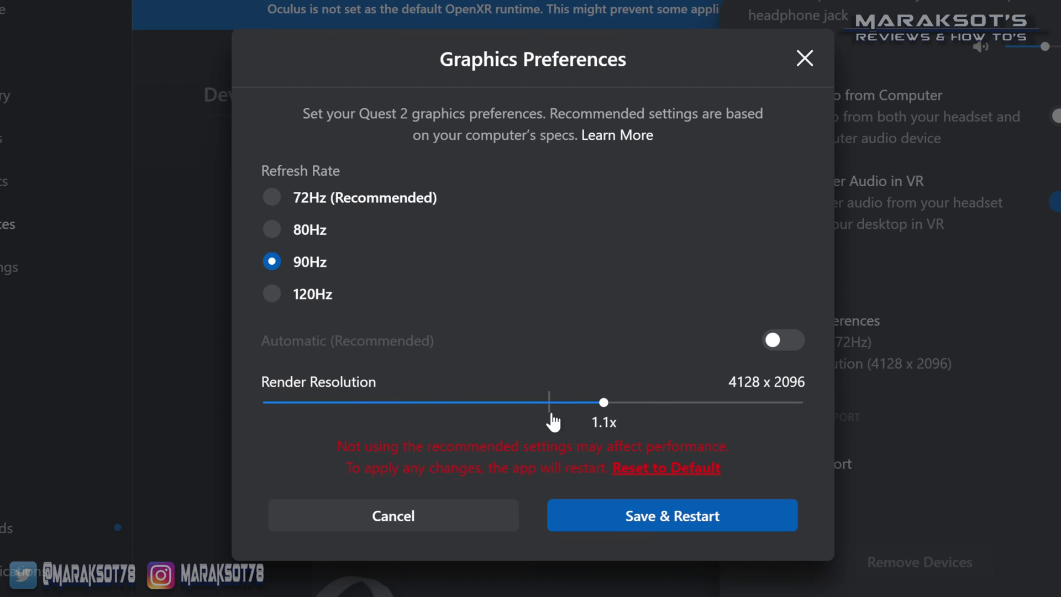
drag(593, 405, 550, 406)
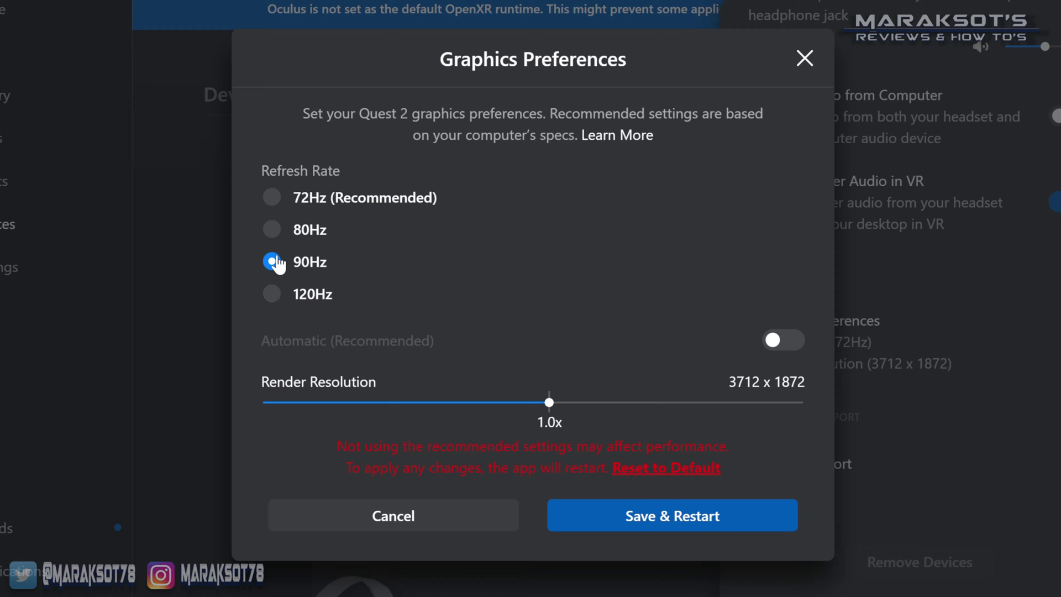
click(273, 295)
click(272, 262)
click(272, 293)
click(272, 262)
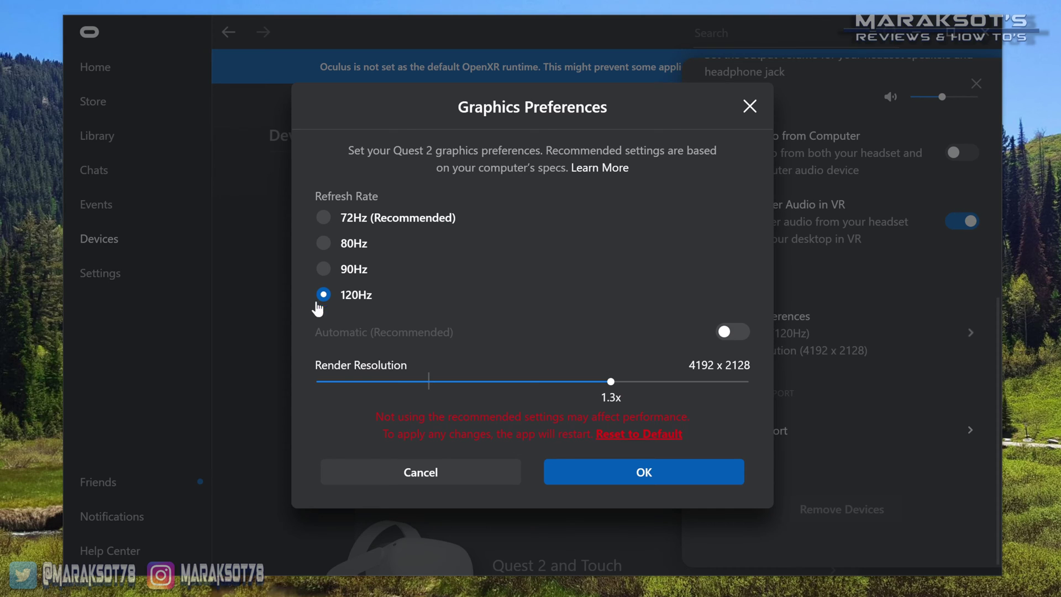
click(324, 269)
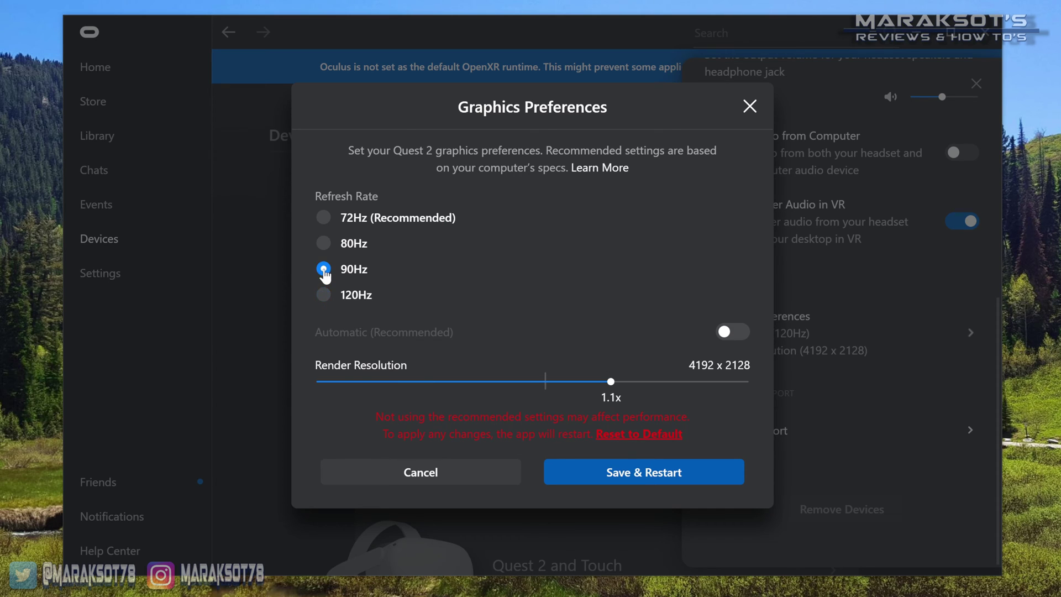
Raise the Render Resolution slider to 1.2x with 90Hz selected
drag(611, 385, 678, 395)
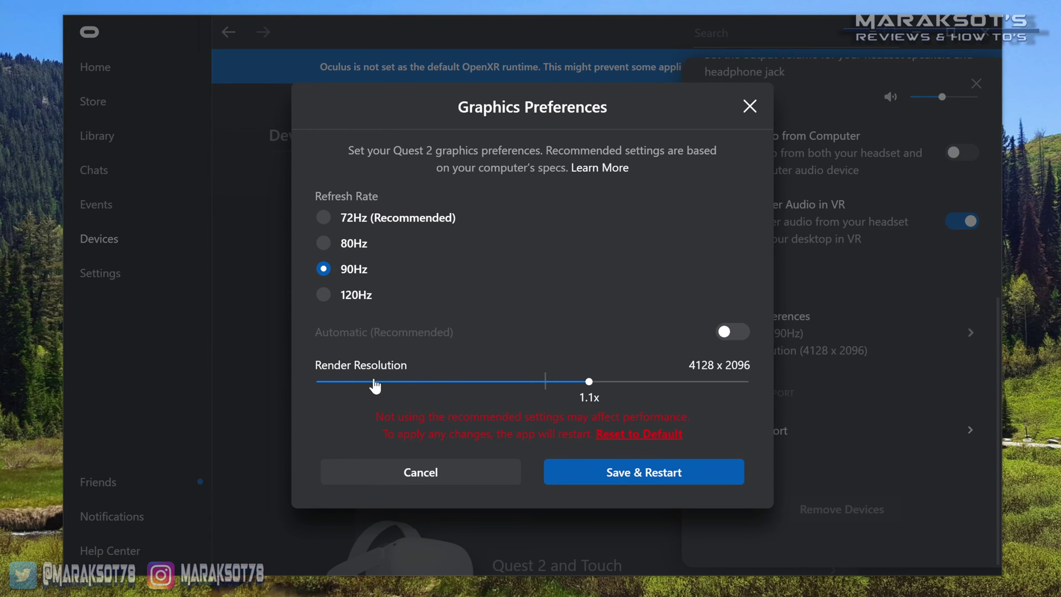
Try maximum, 1.1x and below-default resolutions, ending at 1.3x (4704 x 2384)
drag(588, 383, 791, 385)
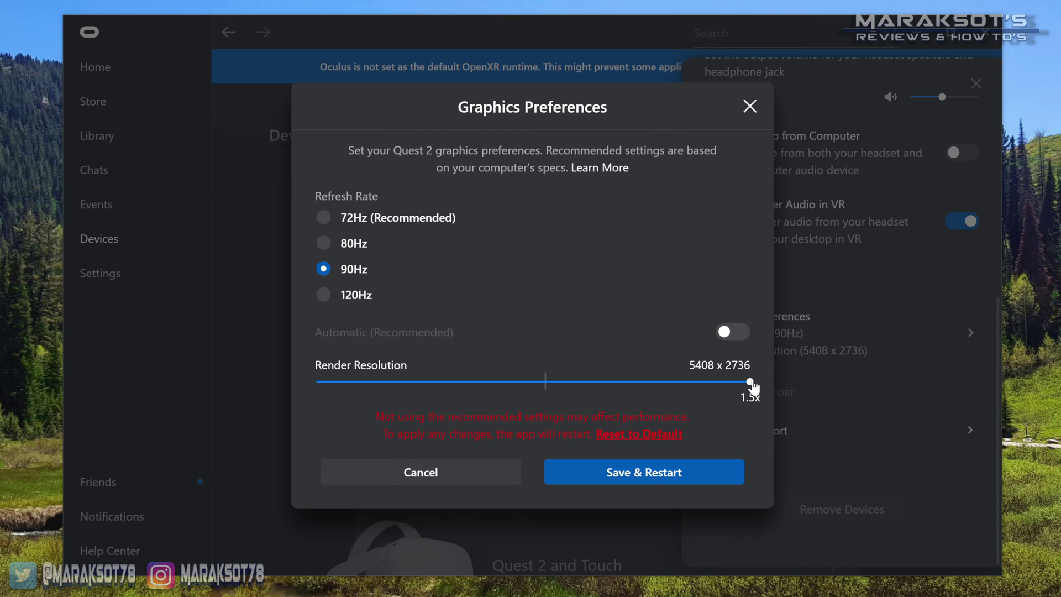
drag(749, 383, 589, 383)
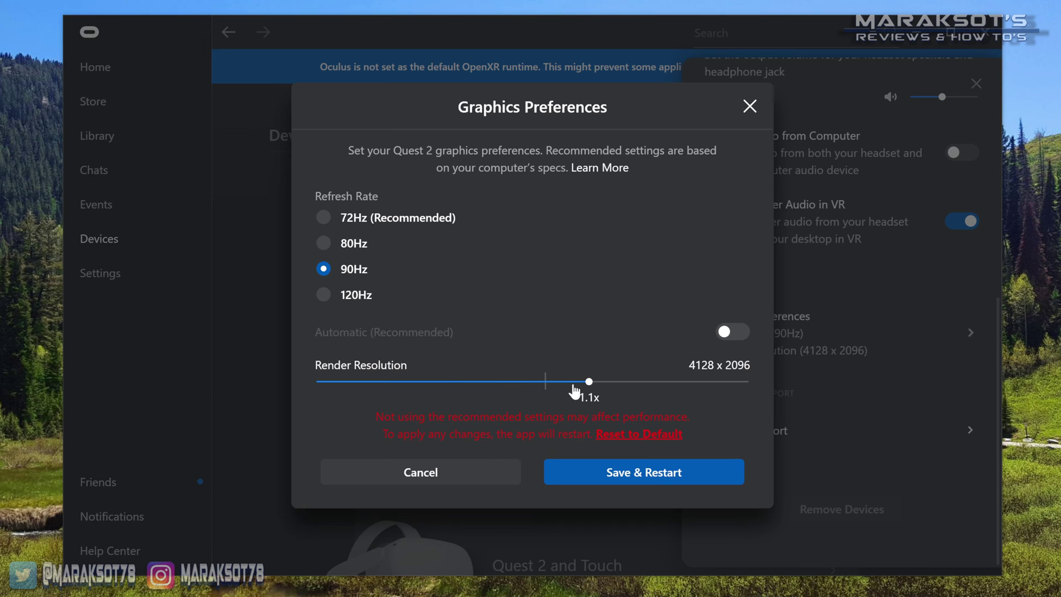
mouse_move(587, 388)
mouse_down()
mouse_move(476, 386)
mouse_move(617, 392)
mouse_move(545, 389)
mouse_up()
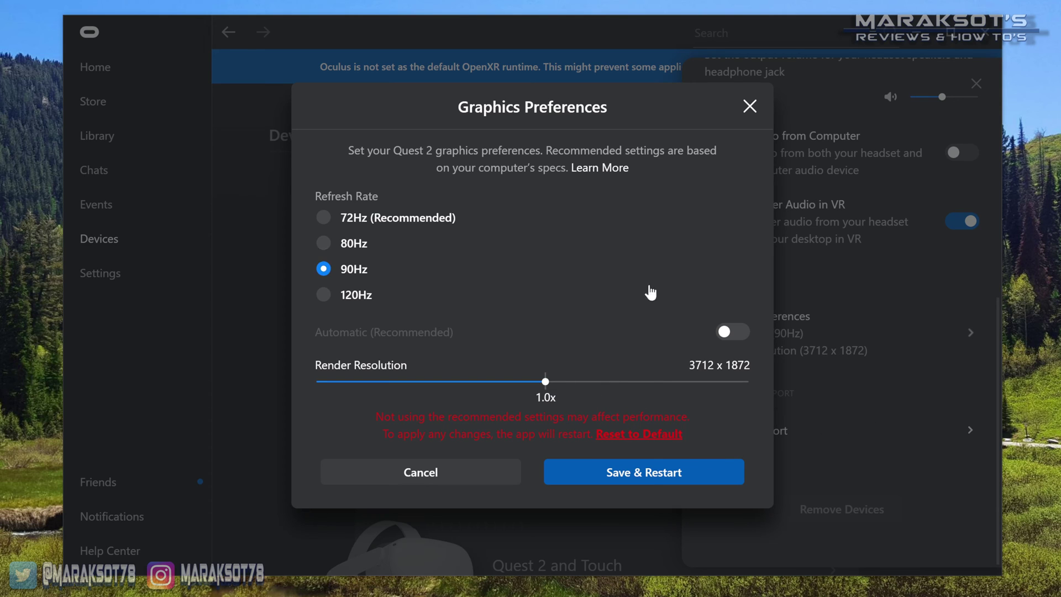
drag(546, 387, 680, 387)
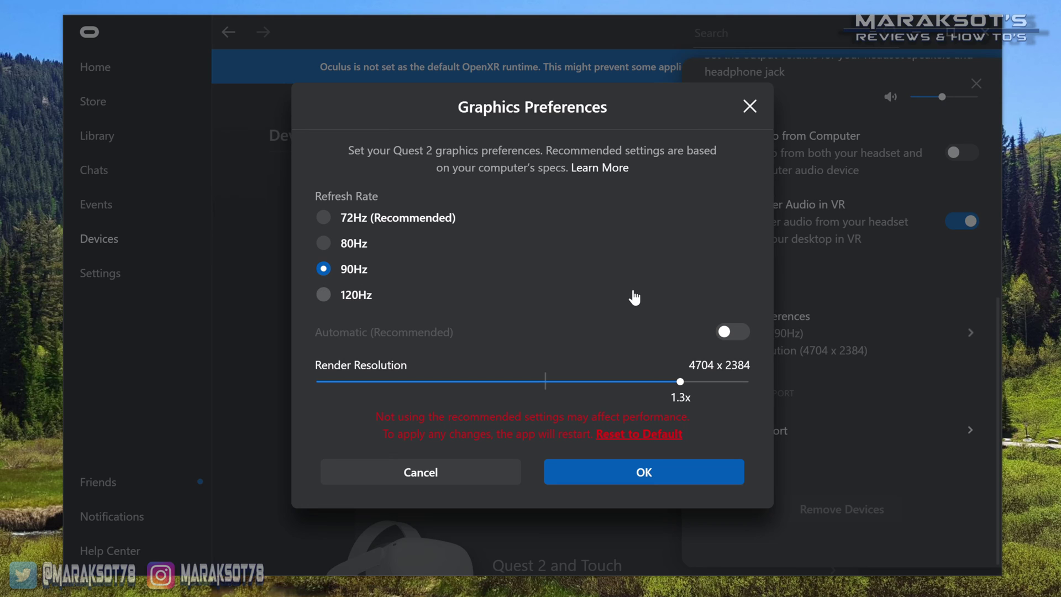
Try 72Hz and maximum resolution, then finish at 90Hz with 4704 x 2384
click(323, 217)
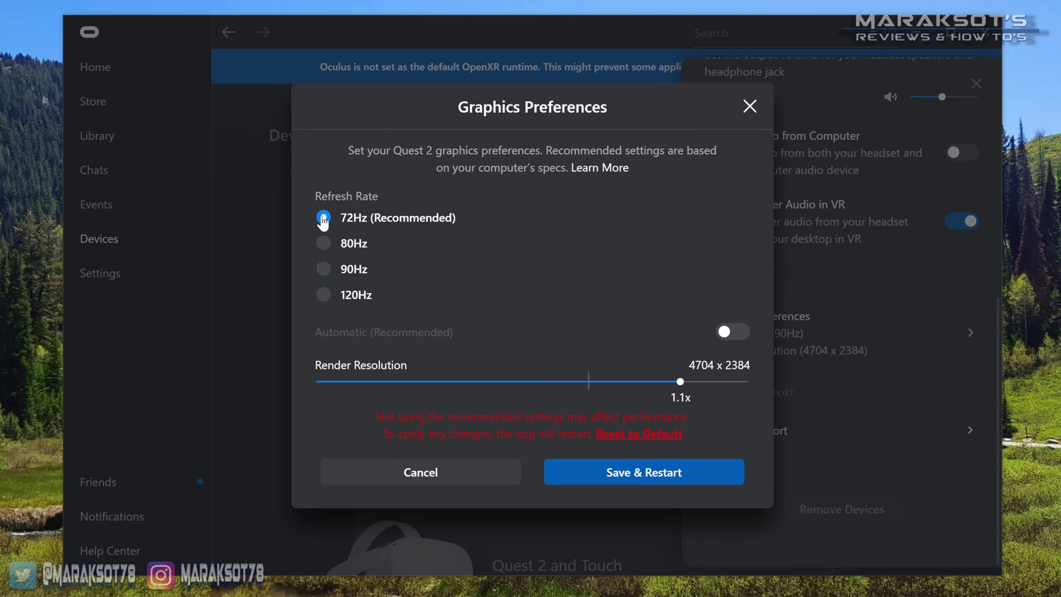
drag(681, 388, 790, 400)
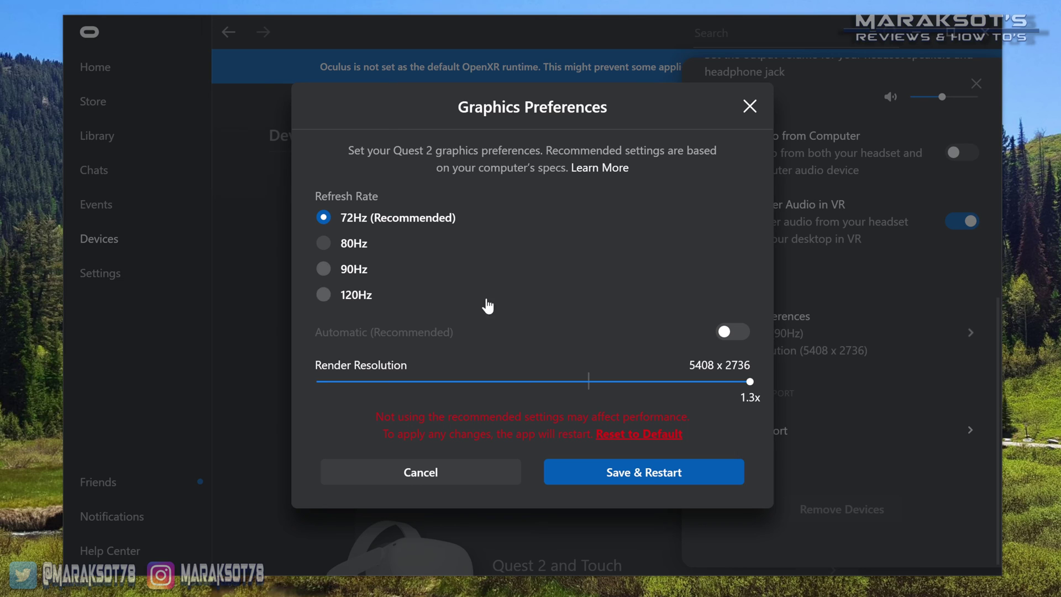
mouse_move(749, 384)
mouse_down()
mouse_move(680, 384)
mouse_move(663, 402)
mouse_up()
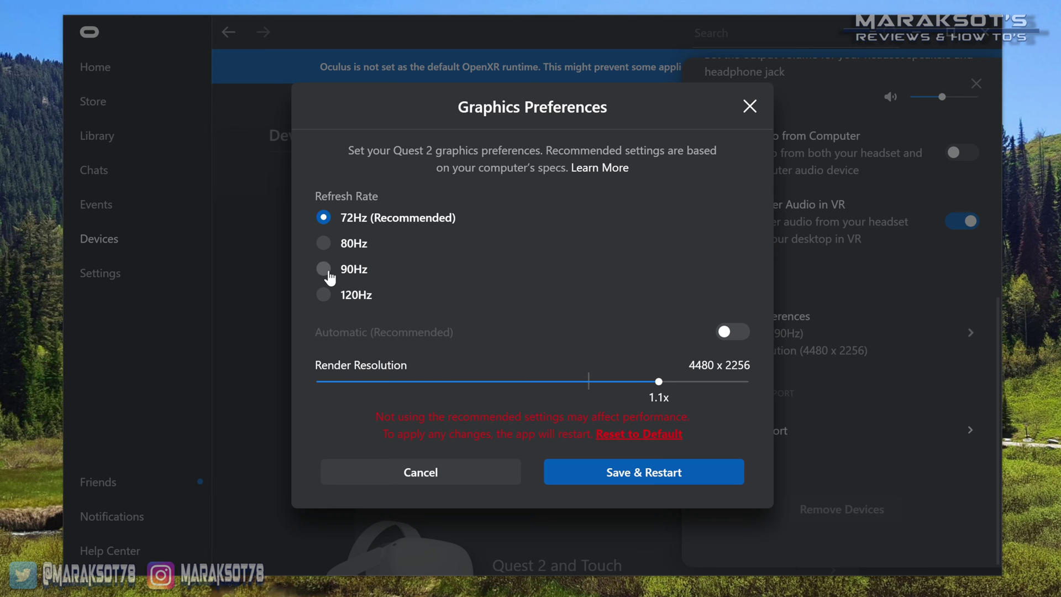
click(324, 268)
drag(658, 383, 677, 383)
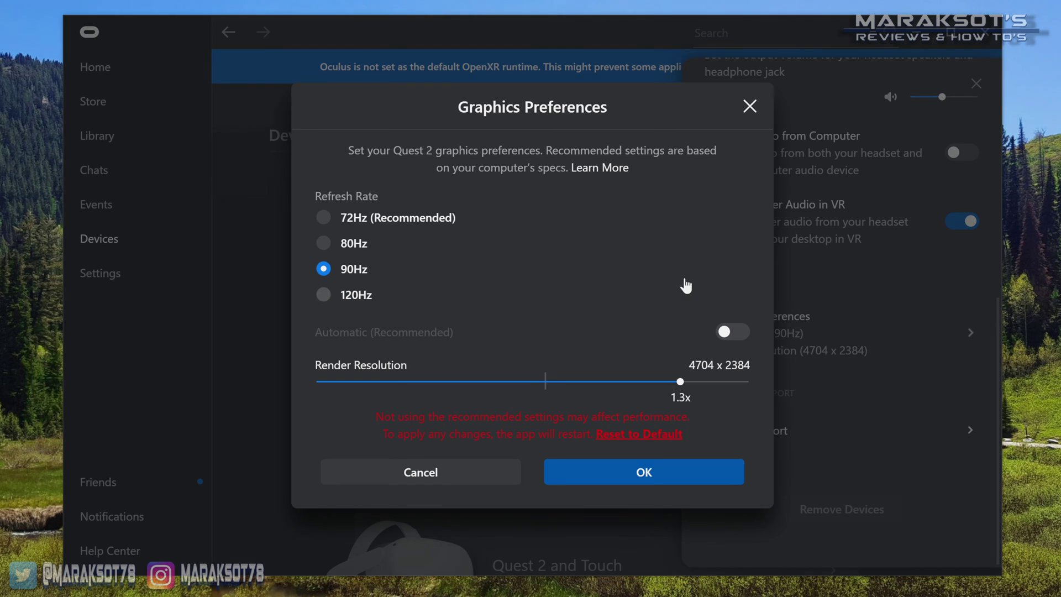